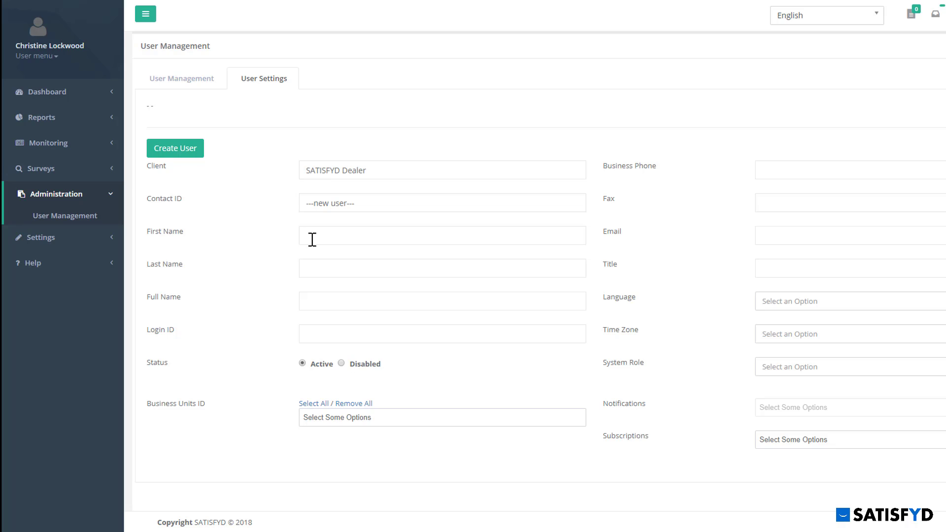
# Step: Enter the new user's first name, last name and e-mail address
pyautogui.click(313, 240)
pyautogui.write('John')
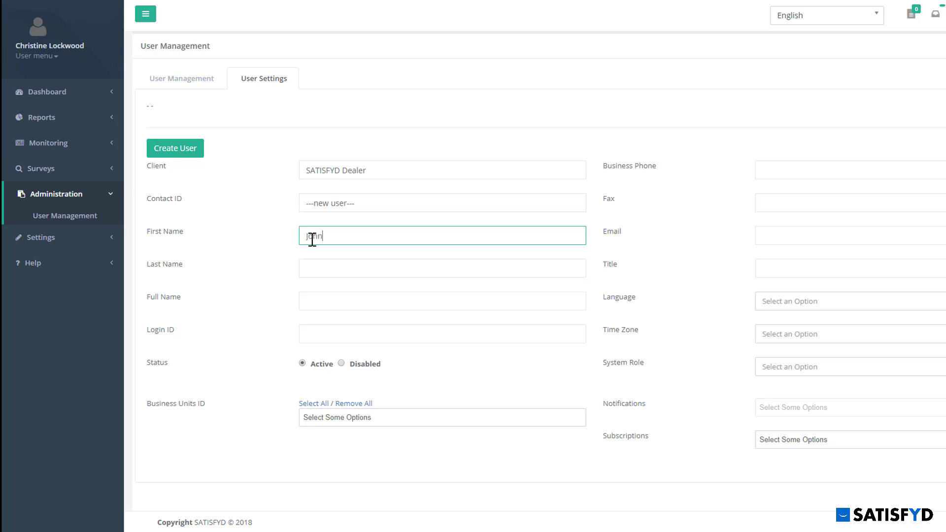
pyautogui.press('Tab')
pyautogui.press('Tab')
pyautogui.write('Smith')
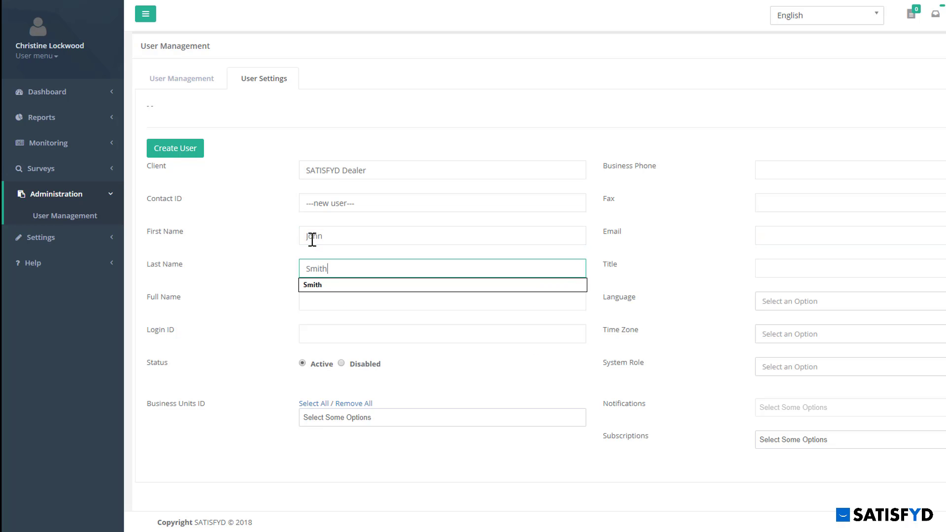
pyautogui.press('Tab')
pyautogui.click(795, 244)
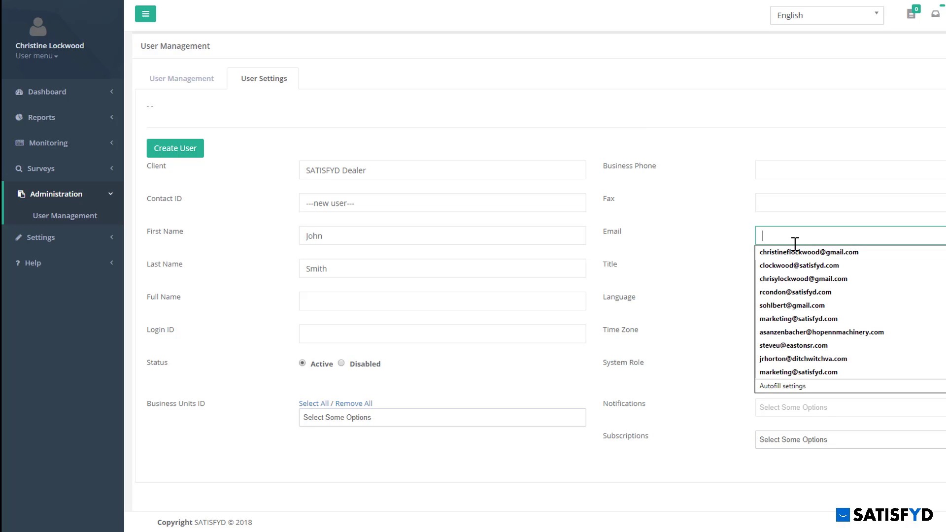
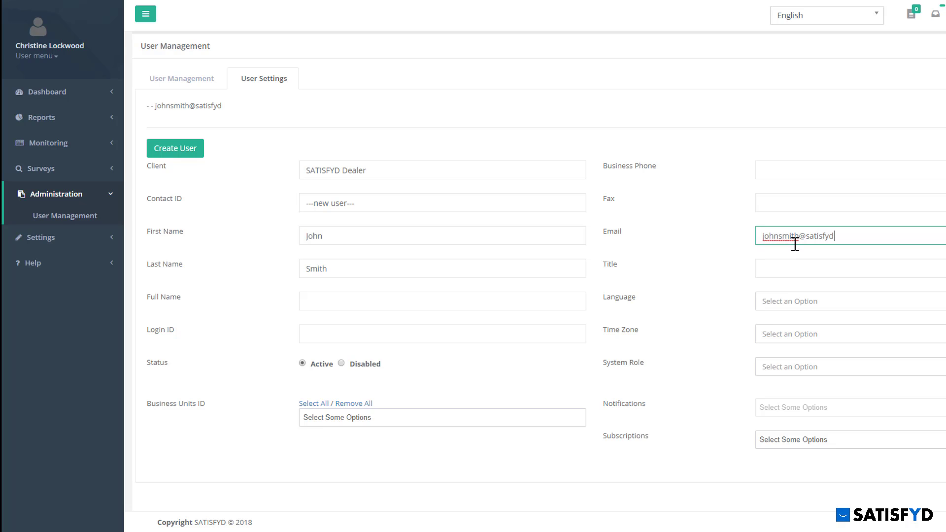
# Step: Set the time zone to (UTC-06:00) Central Time (US & Canada)
pyautogui.click(803, 330)
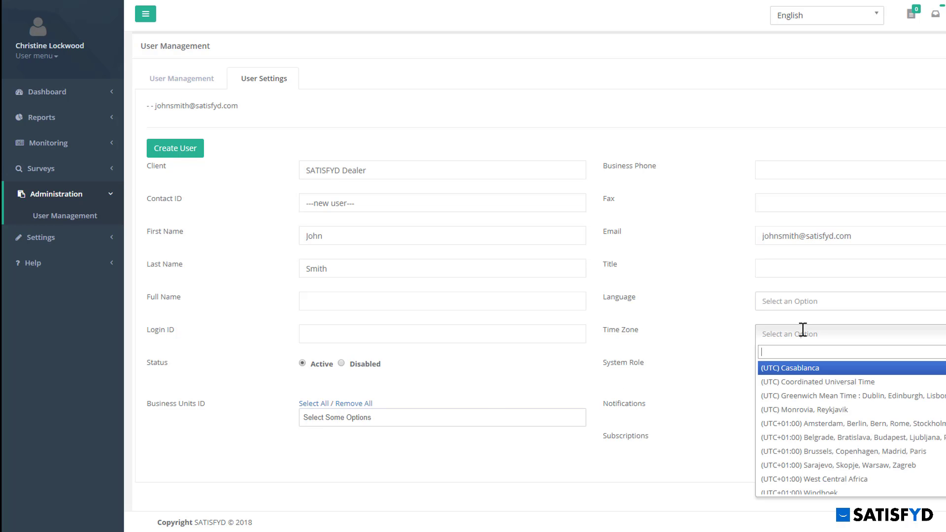
pyautogui.write('central')
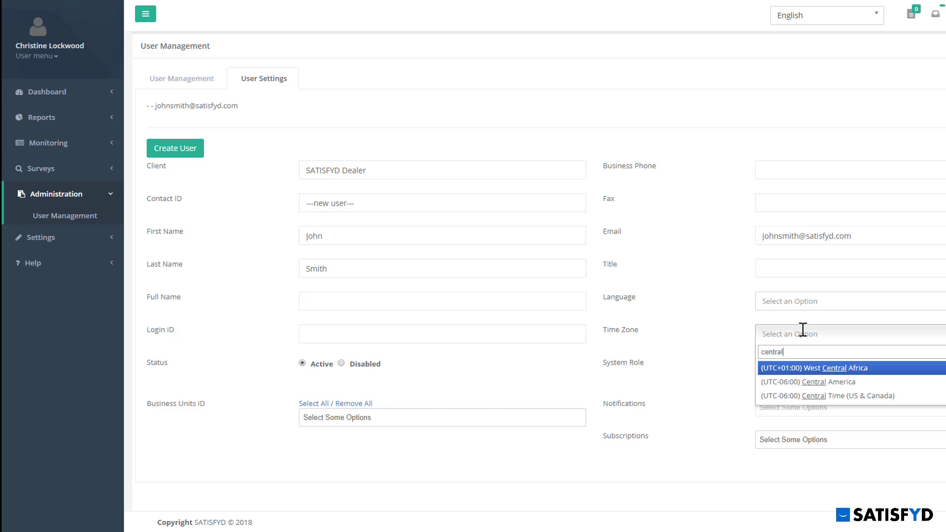
pyautogui.click(816, 397)
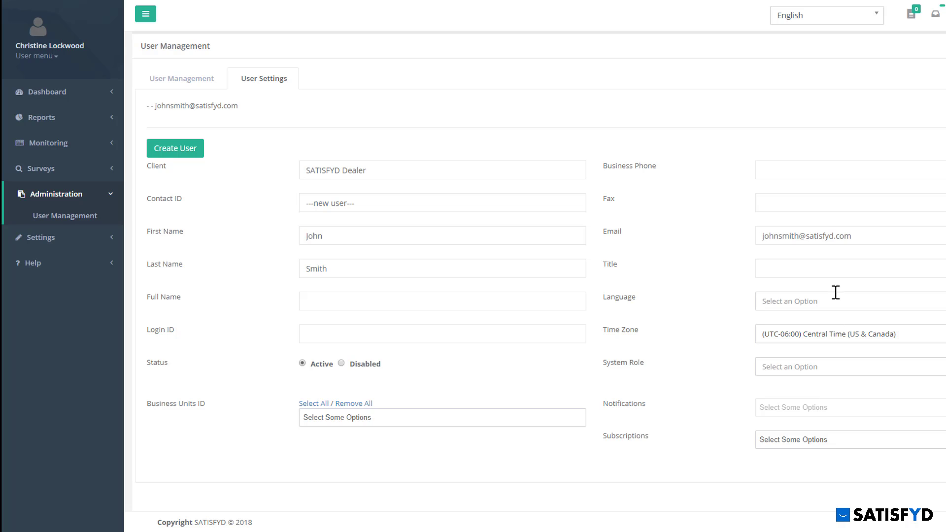
# Step: Copy the user's e-mail address into the Login ID field, leaving Status Active
pyautogui.moveTo(875, 235); pyautogui.dragTo(756, 243)
pyautogui.hotkey('ctrl', 'c')
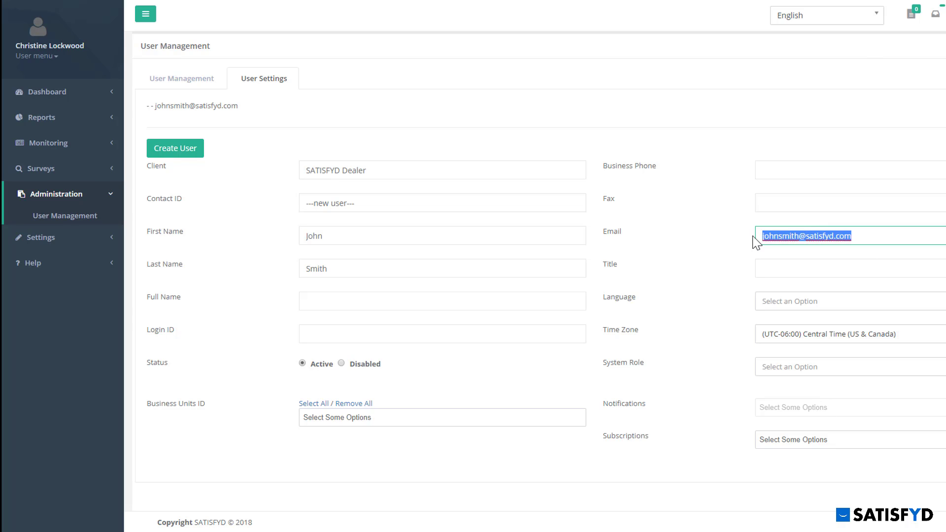
pyautogui.click(349, 337)
pyautogui.hotkey('ctrl', 'v')
pyautogui.click(469, 367)
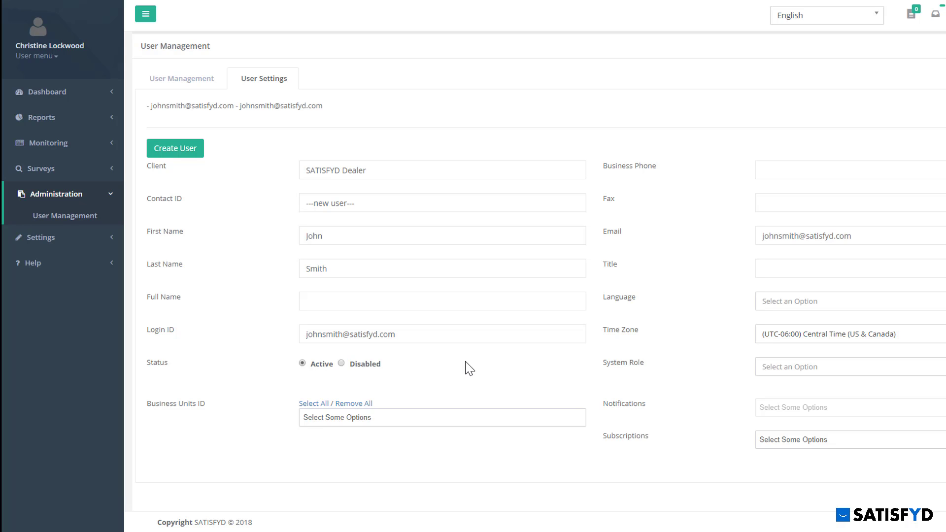
pyautogui.click(342, 365)
# Step: Assign business units JOLIET, IL and NAPERVILLE, IL and the Dealer system role
pyautogui.click(395, 419)
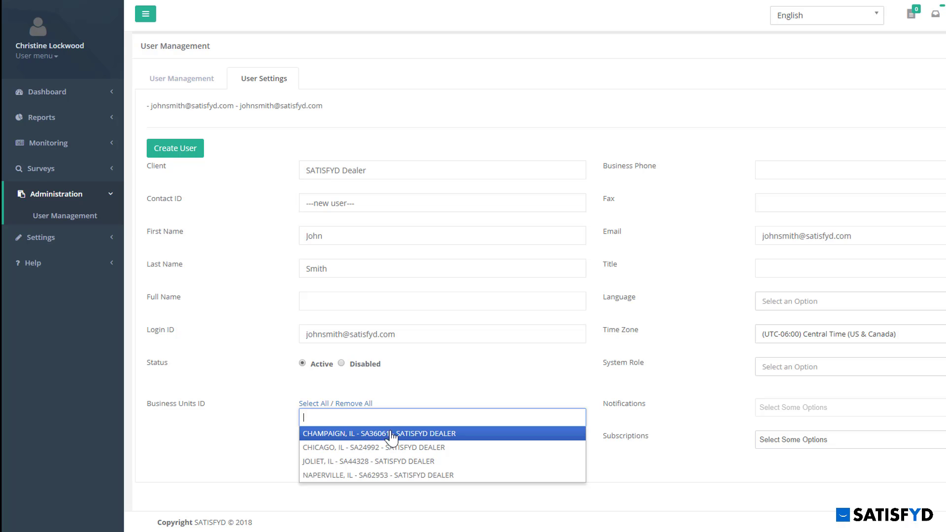
pyautogui.click(394, 461)
pyautogui.click(482, 418)
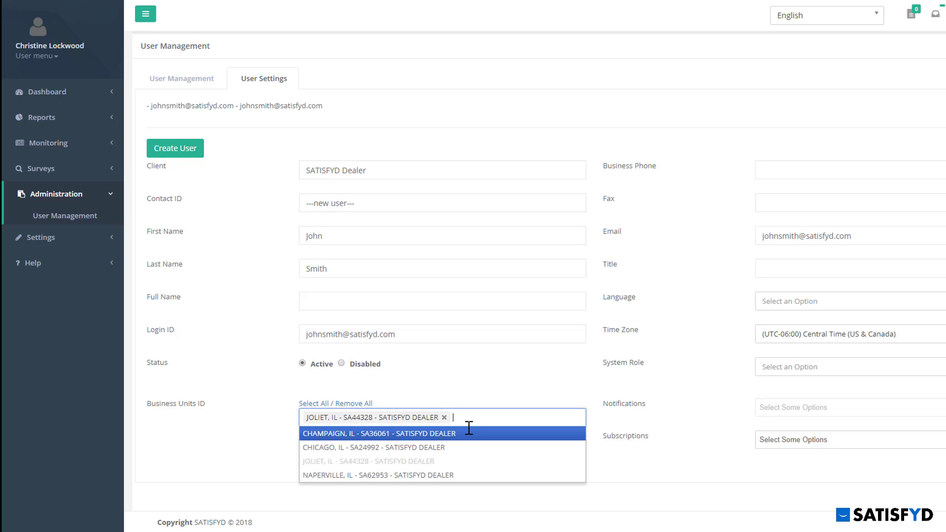
pyautogui.click(442, 482)
pyautogui.click(496, 468)
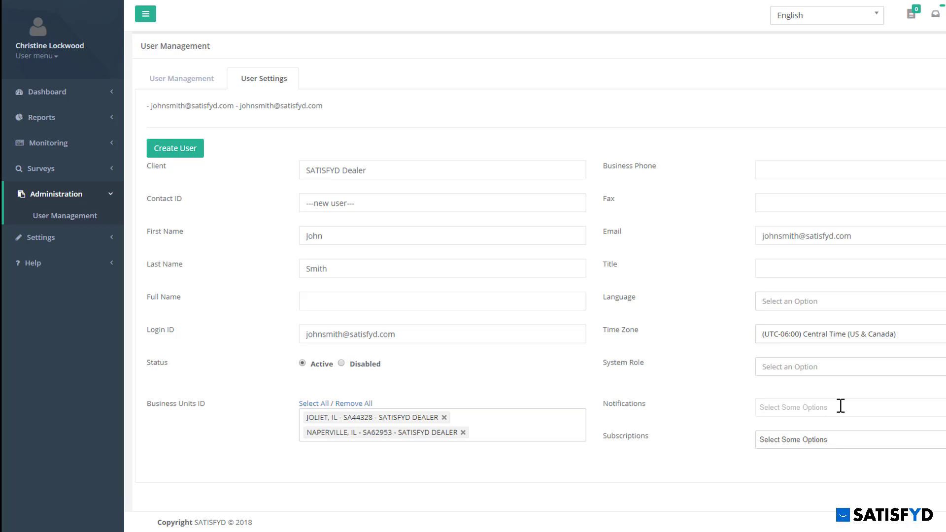
pyautogui.click(817, 368)
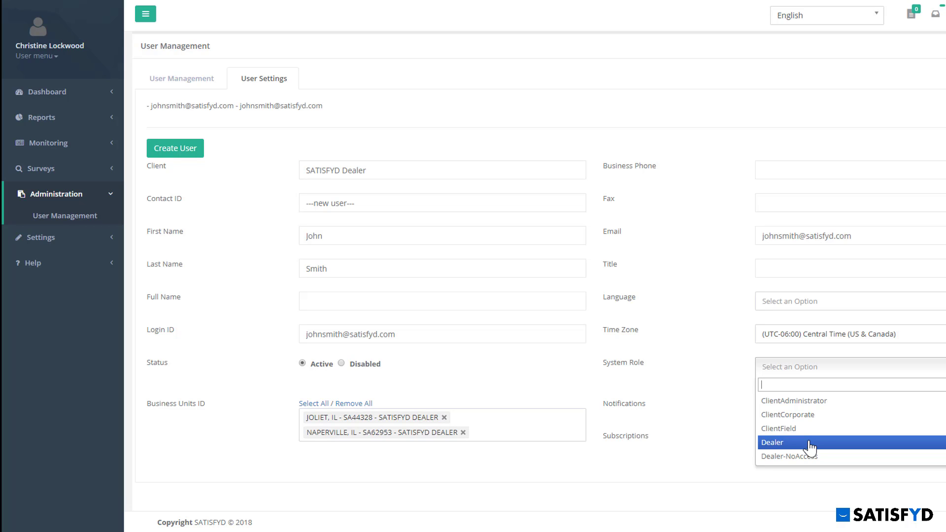
pyautogui.click(809, 443)
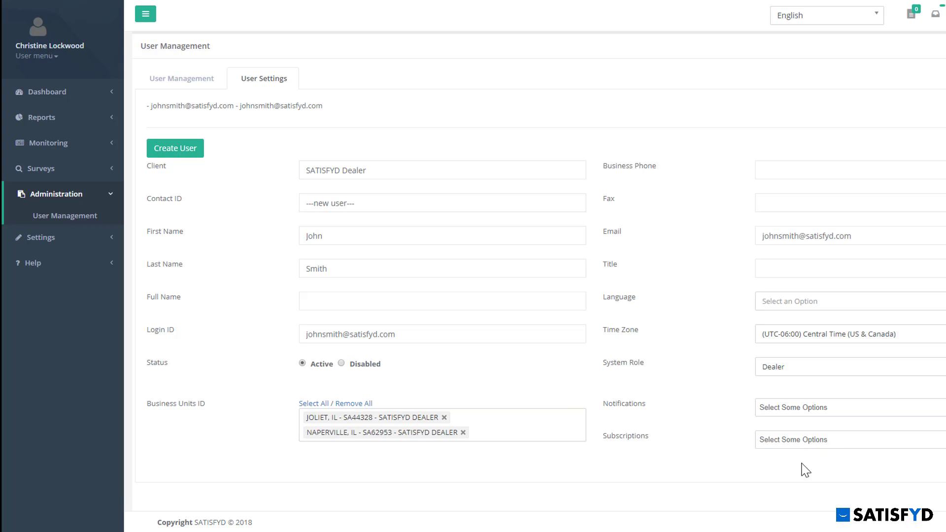
# Step: Add the Weekly Issue & Survey Summary and Address Verification Alert notifications
pyautogui.click(849, 409)
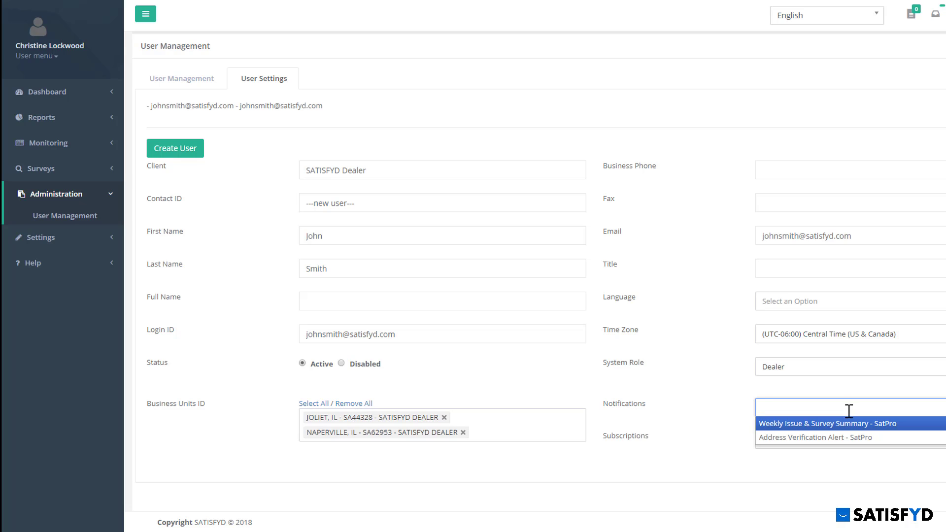
pyautogui.click(848, 427)
pyautogui.click(924, 407)
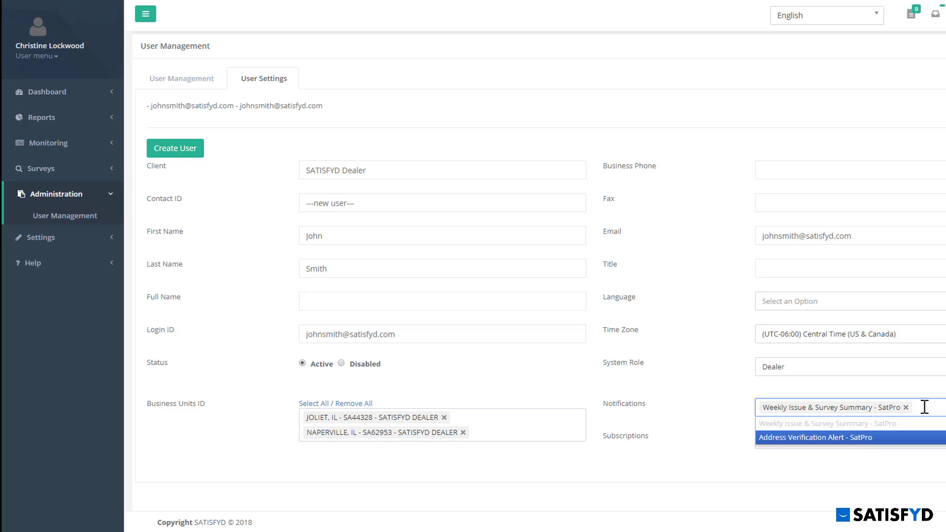
pyautogui.click(862, 437)
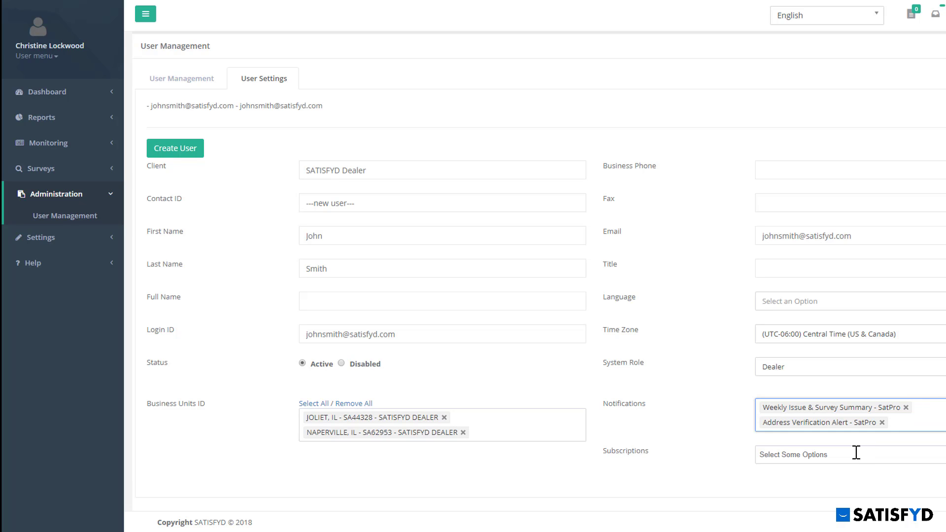
# Step: Subscribe the user to Survey Type: Service and create the user
pyautogui.click(856, 453)
pyautogui.click(841, 510)
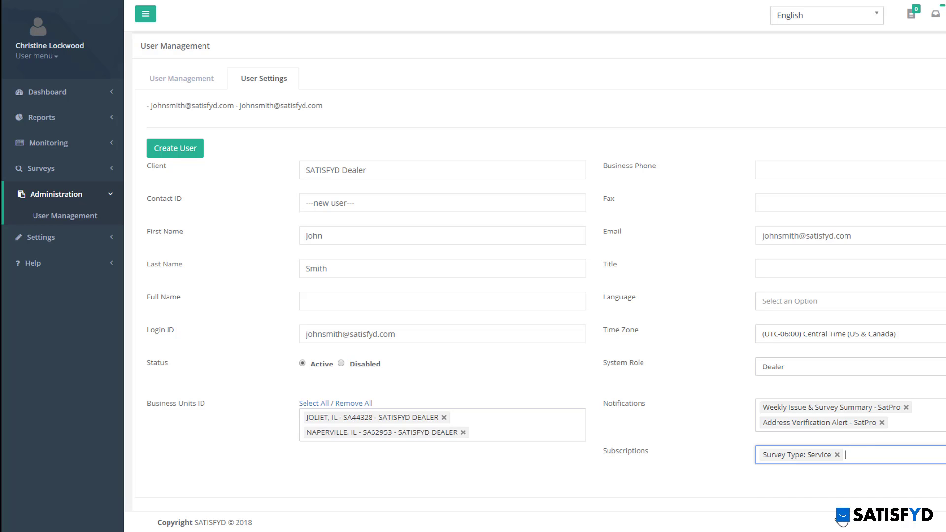
pyautogui.click(834, 479)
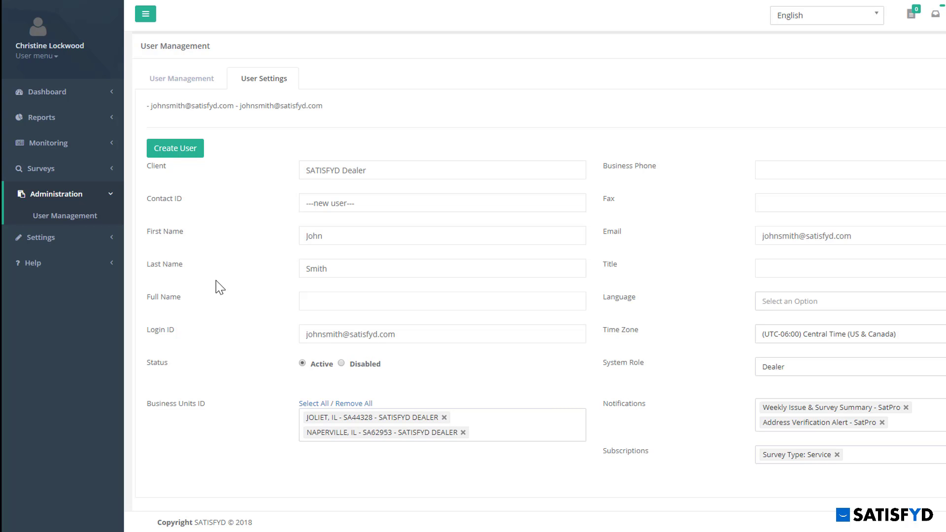
pyautogui.click(169, 150)
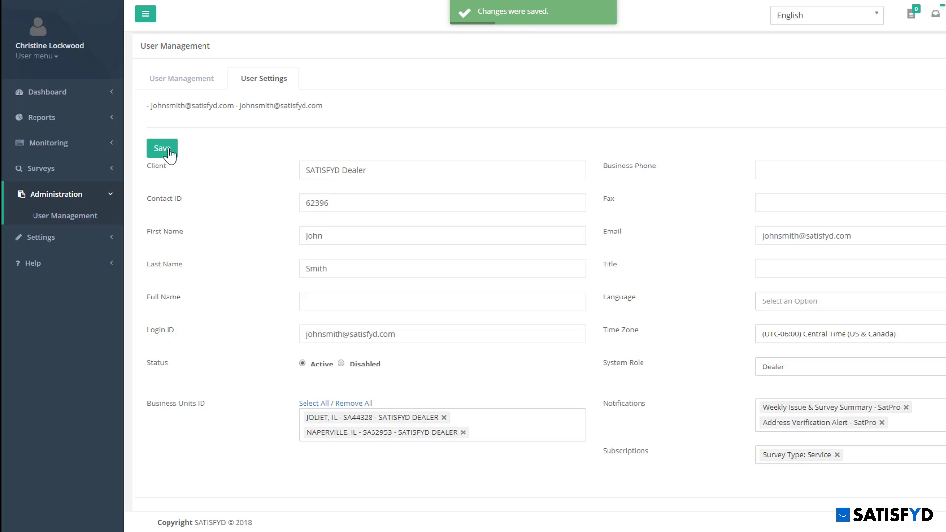
# Step: Select the new user in User Management and simulate logging in as them
pyautogui.click(190, 92)
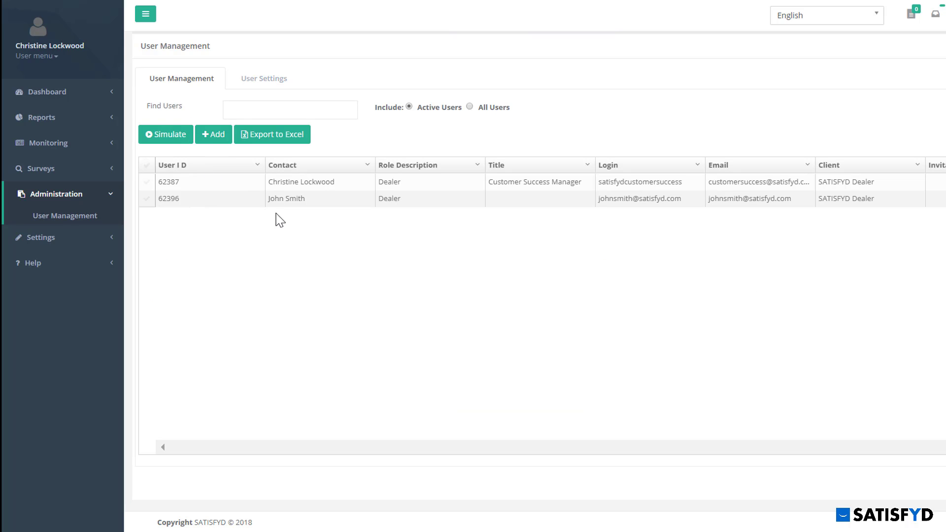
pyautogui.click(146, 199)
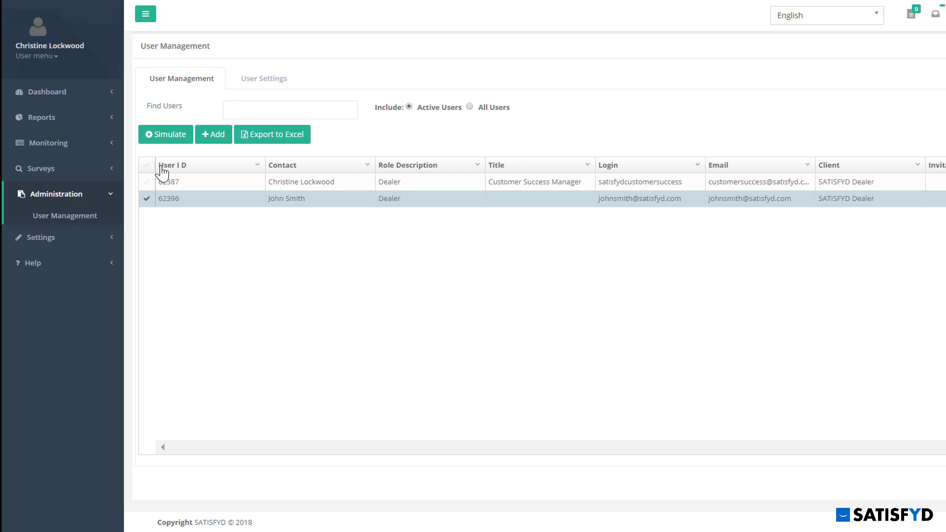
pyautogui.click(171, 141)
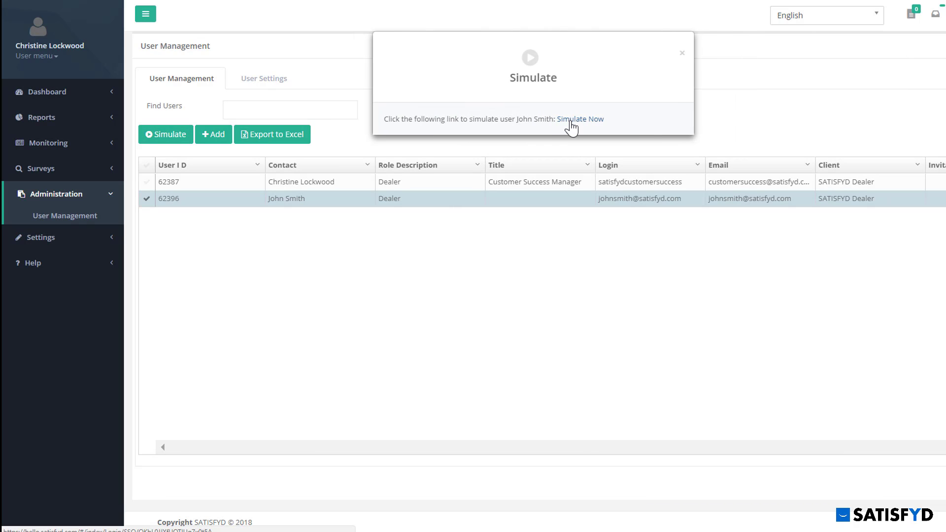
pyautogui.click(572, 120)
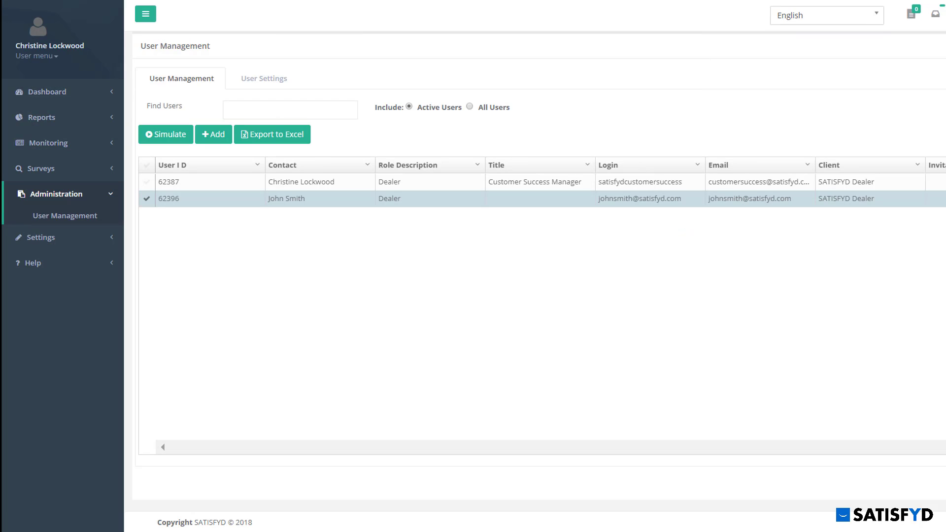
# Step: Back in the user list, open and close the Contact column's sort options
pyautogui.click(297, 114)
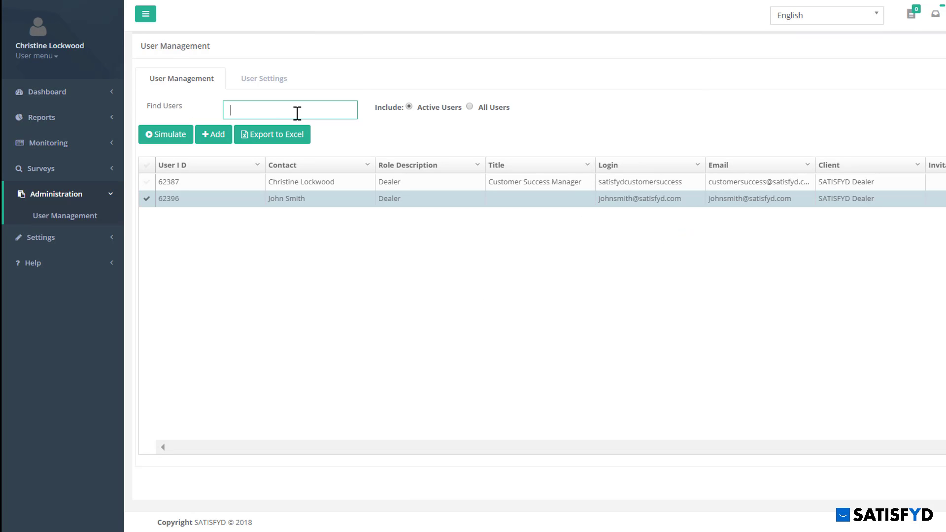
pyautogui.click(367, 166)
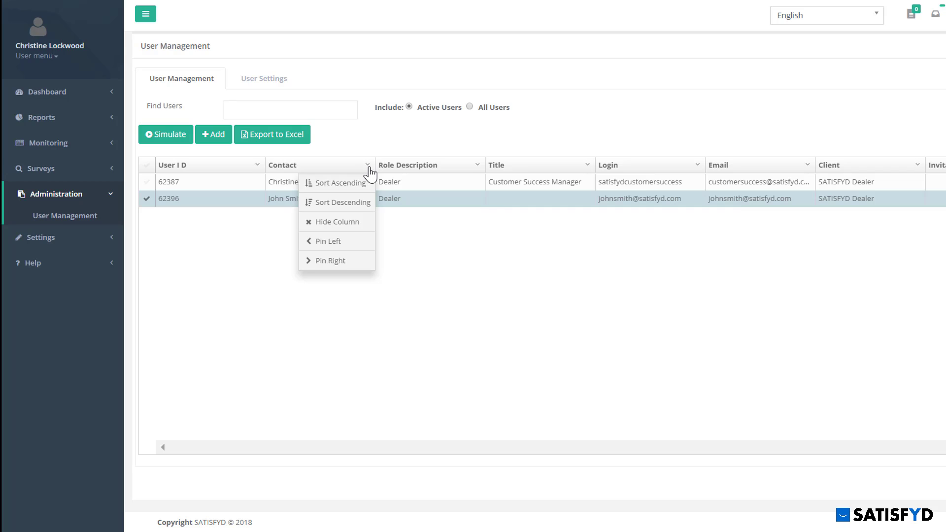
pyautogui.click(368, 168)
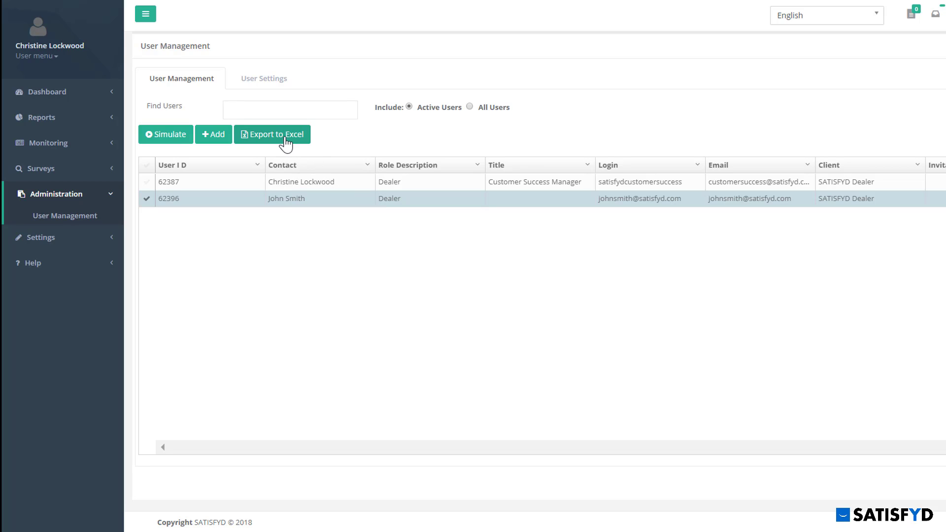
# Step: Open the dealer user's settings and remove the JOLIET, IL and NAPERVILLE business units
pyautogui.doubleClick(209, 205)
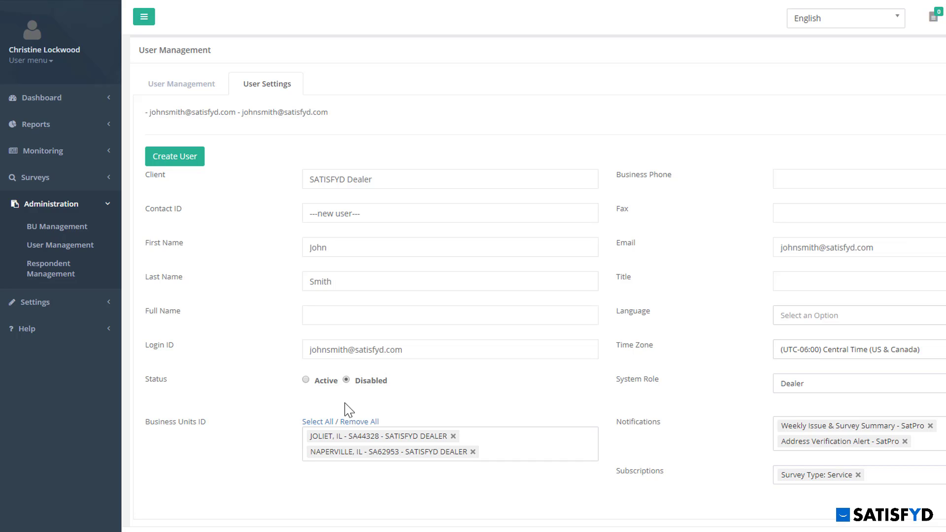
pyautogui.click(452, 435)
pyautogui.click(473, 436)
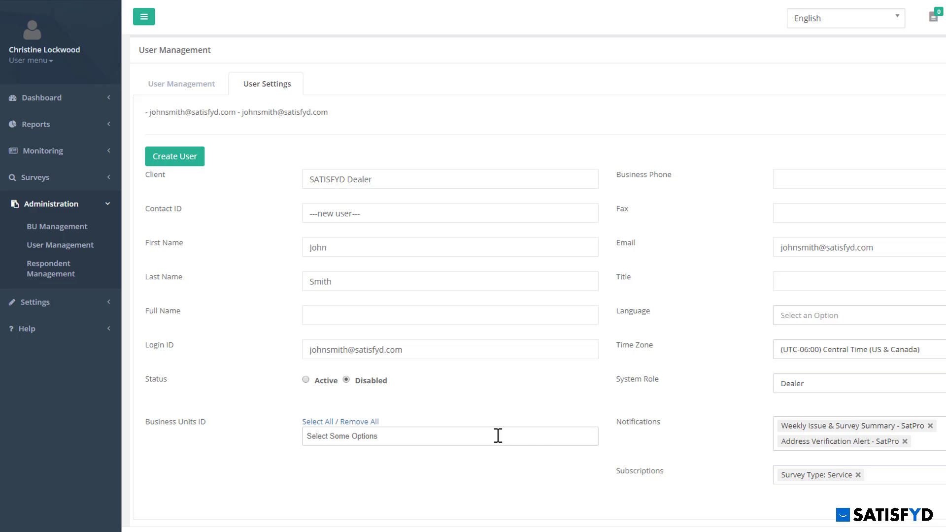
# Step: Change the role to Dealer-NoAccess and remove the Survey Type: Service subscription
pyautogui.click(791, 383)
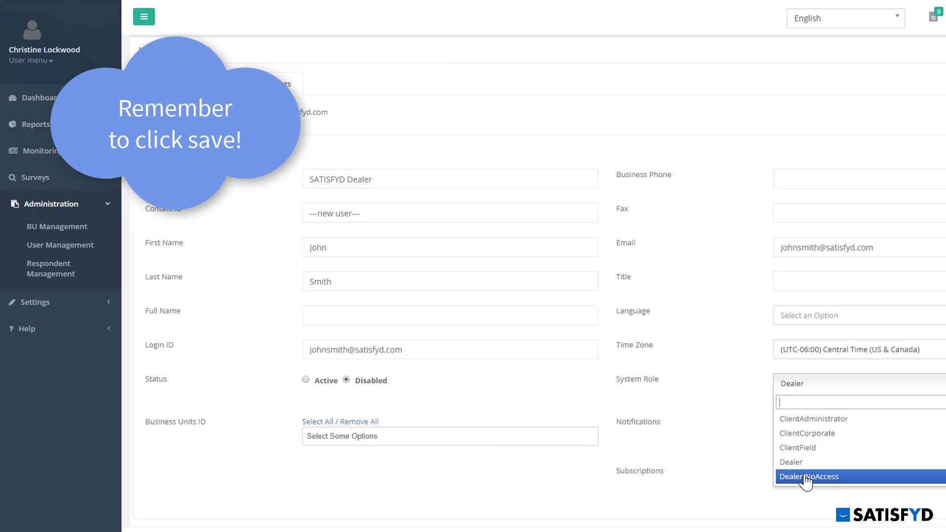
pyautogui.click(862, 477)
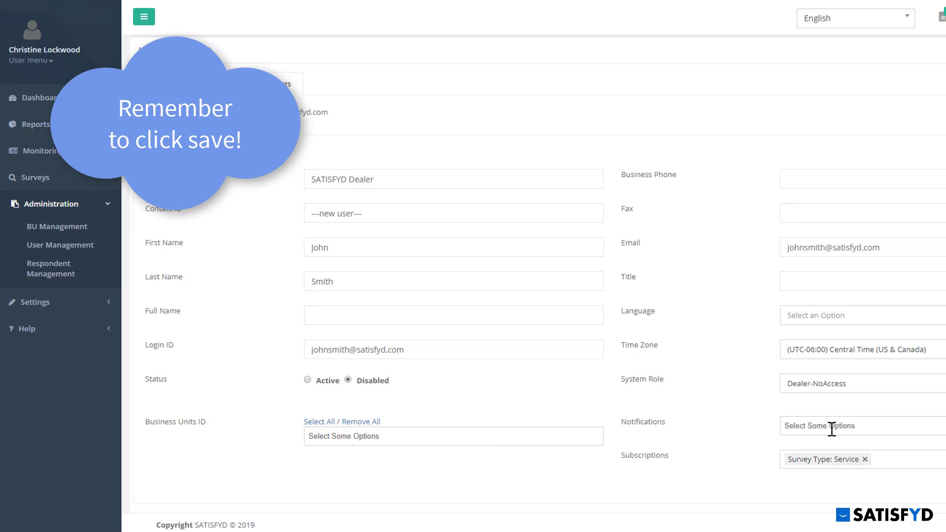
pyautogui.click(865, 459)
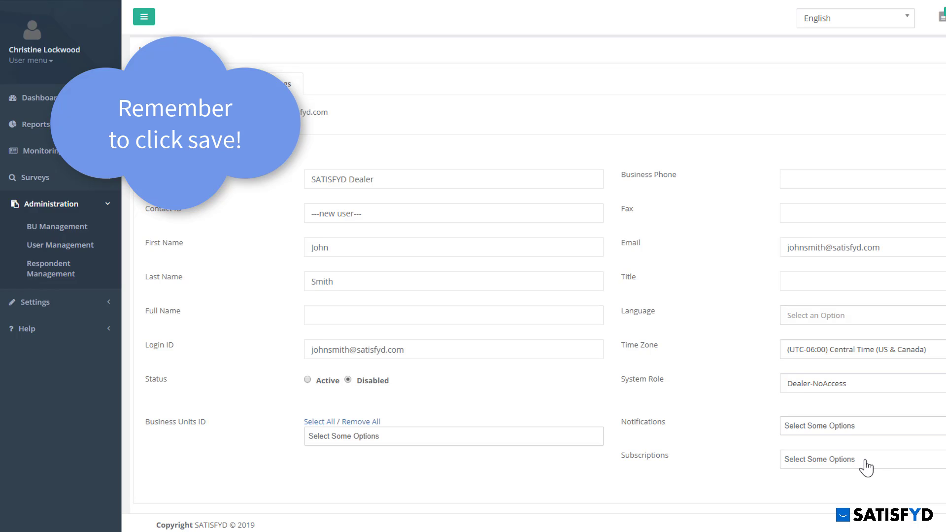